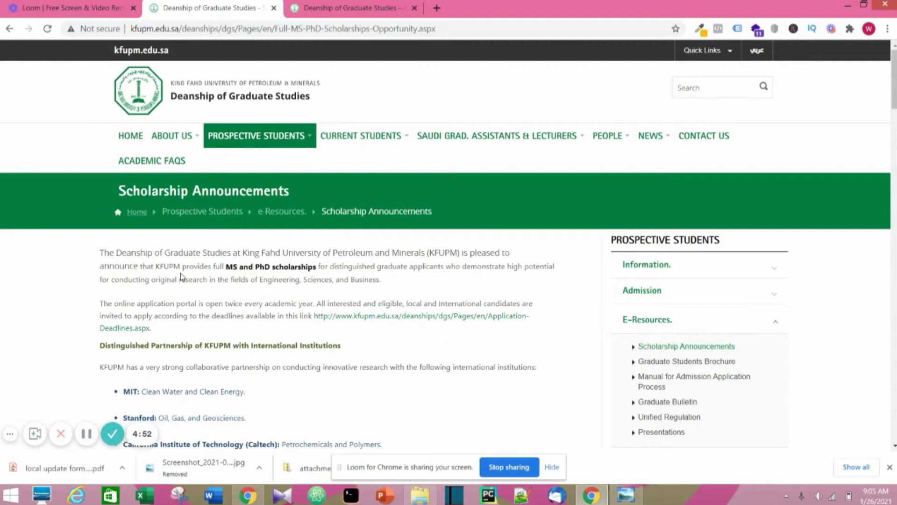
pyautogui.scroll(-1, 182, 277)
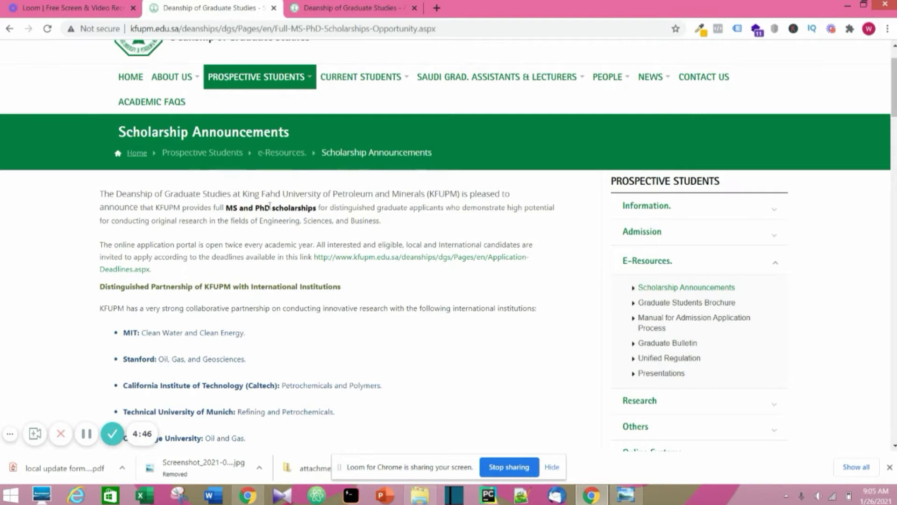
# Highlight 'MS and PhD scholarships' and 'Engineering', then select the opening paragraphs.
pyautogui.moveTo(227, 207); pyautogui.dragTo(321, 215)
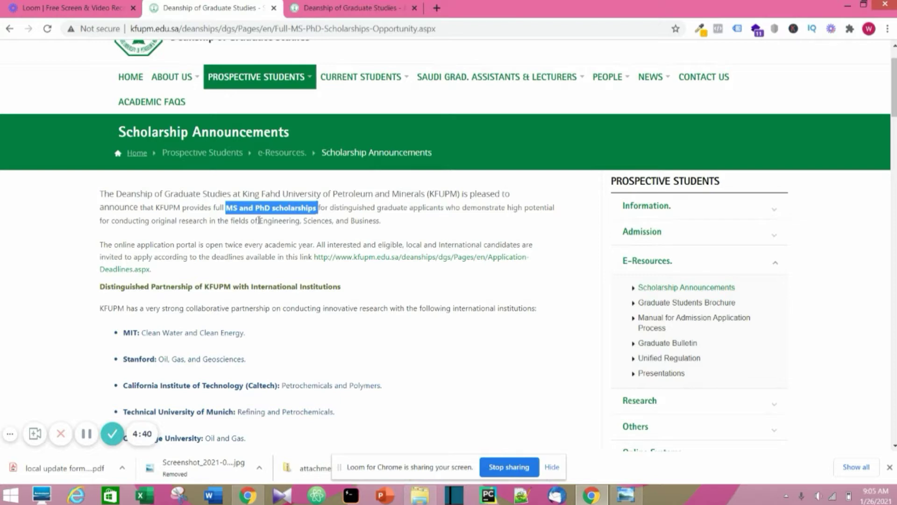
pyautogui.moveTo(260, 220); pyautogui.dragTo(302, 220)
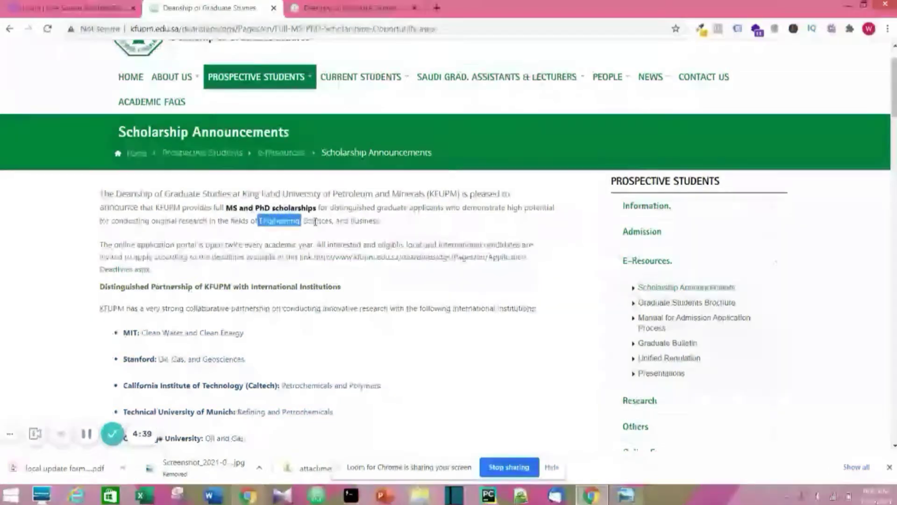
pyautogui.tripleClick(384, 224)
pyautogui.moveTo(384, 223)
pyautogui.mouseDown()
pyautogui.moveTo(364, 231)
pyautogui.moveTo(265, 222)
pyautogui.mouseUp()
# Clear the selection and highlight the sentence saying the portal opens twice yearly.
pyautogui.click(398, 225)
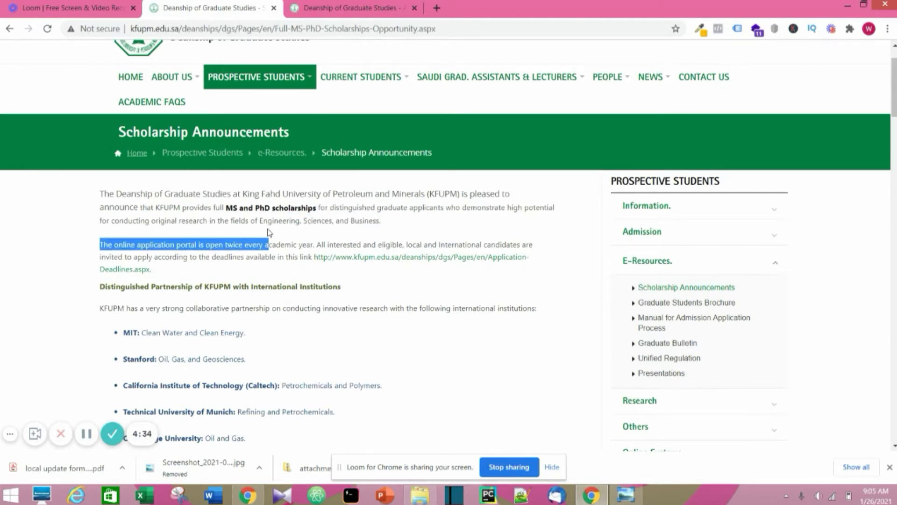
pyautogui.click(292, 253)
pyautogui.scroll(-1, 291, 253)
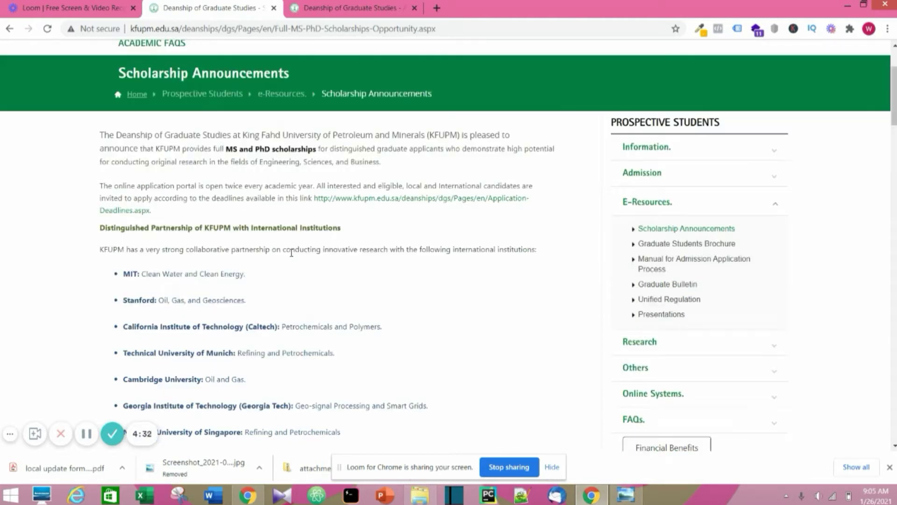
pyautogui.scroll(-1, 278, 220)
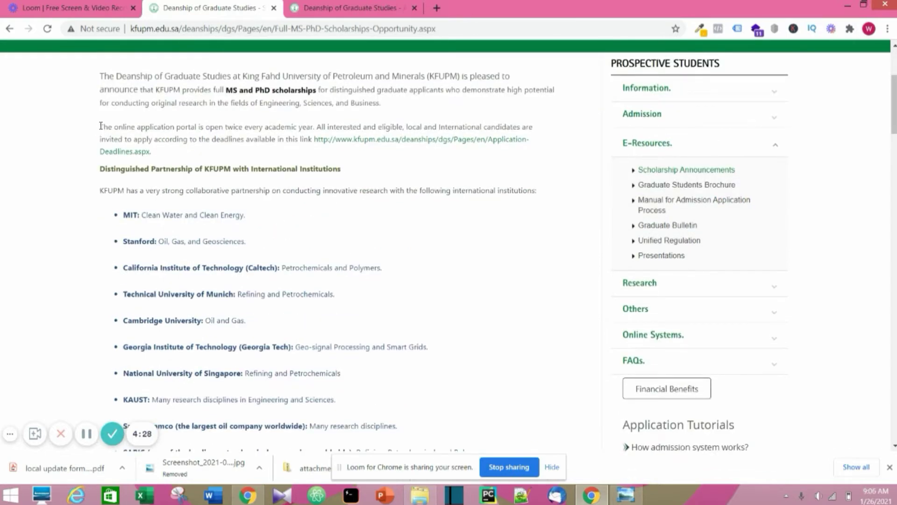
pyautogui.moveTo(100, 126); pyautogui.dragTo(315, 127)
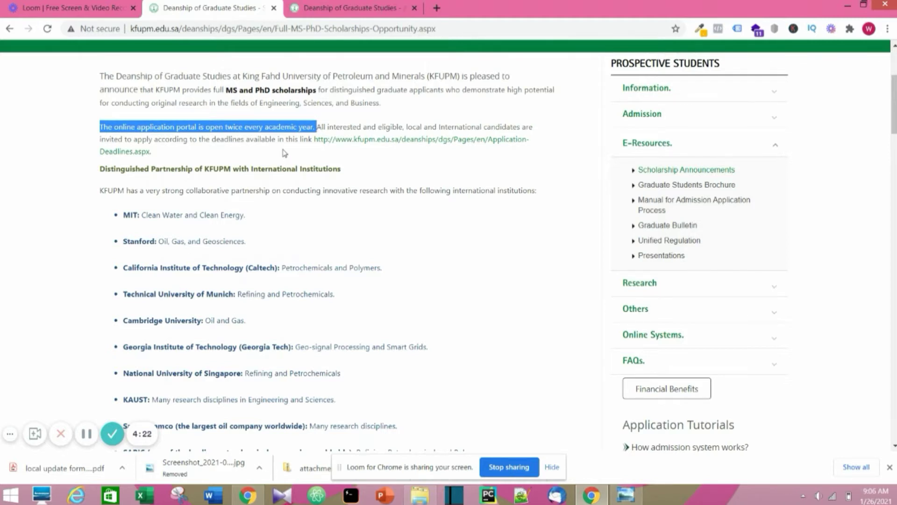
pyautogui.scroll(-1, 283, 153)
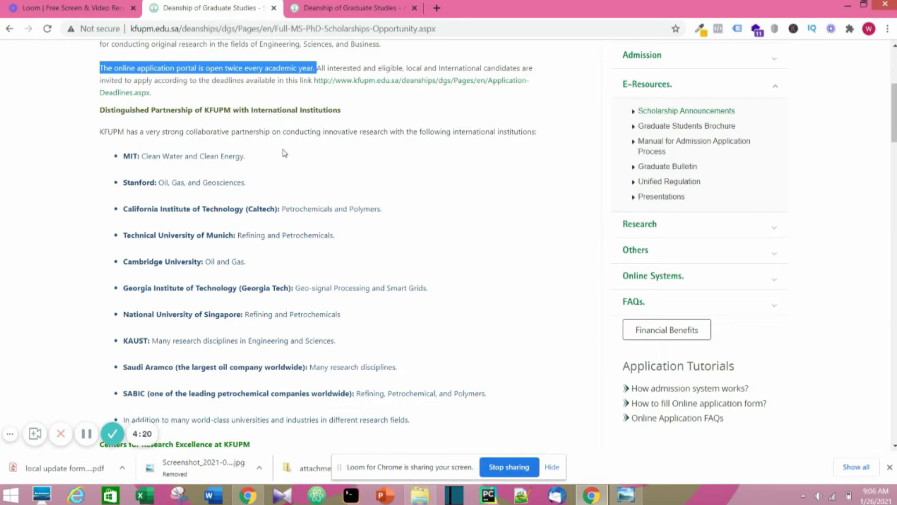
pyautogui.scroll(-1, 285, 153)
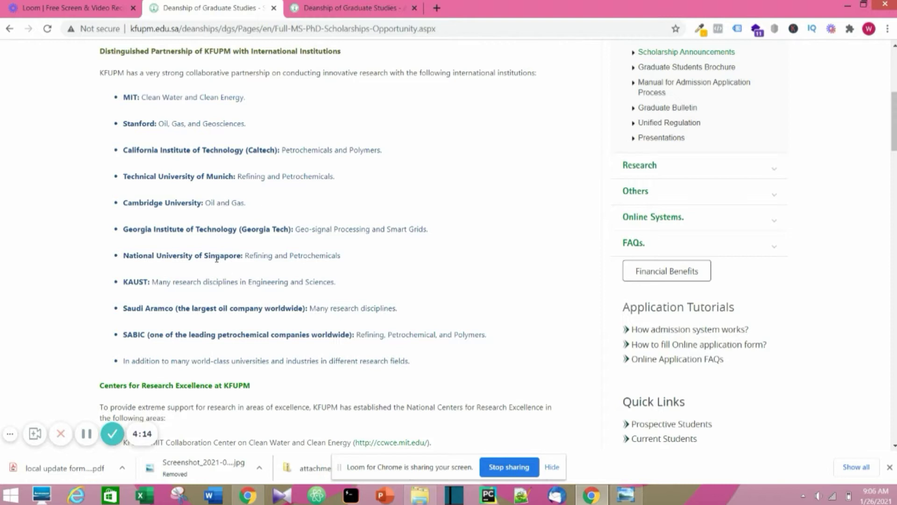
pyautogui.scroll(-1, 217, 257)
pyautogui.scroll(-2, 216, 267)
pyautogui.scroll(-1, 192, 235)
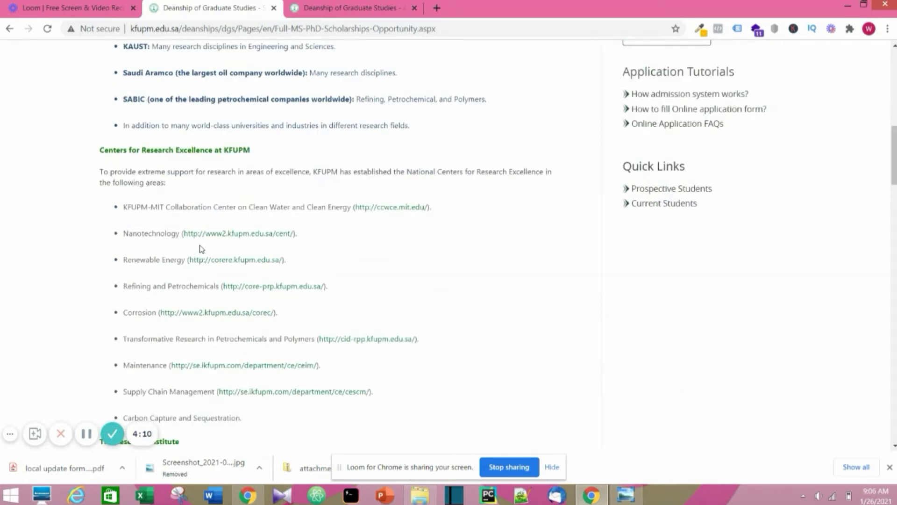
pyautogui.scroll(-1, 211, 228)
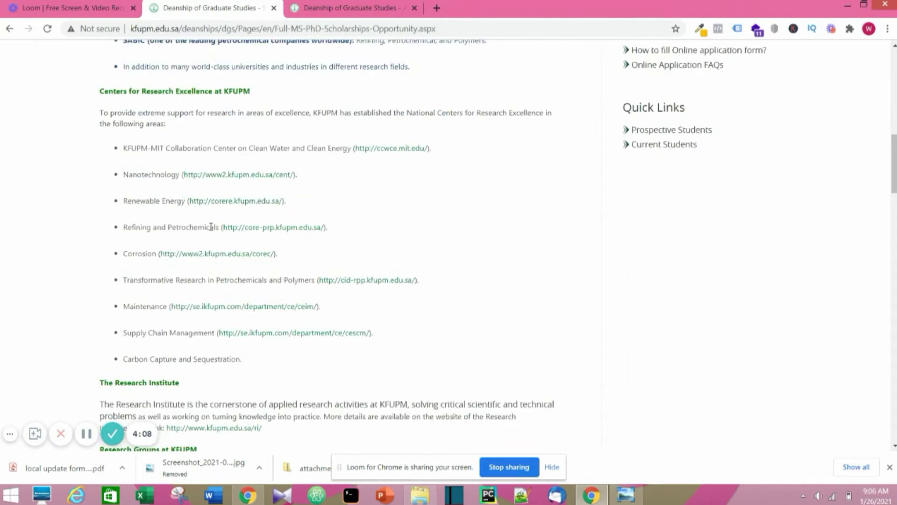
pyautogui.scroll(-1, 211, 227)
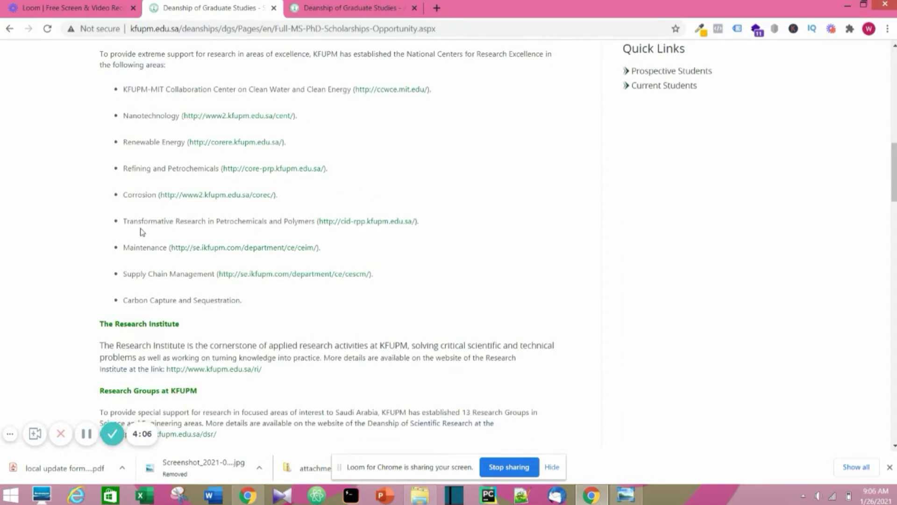
pyautogui.scroll(-1, 214, 286)
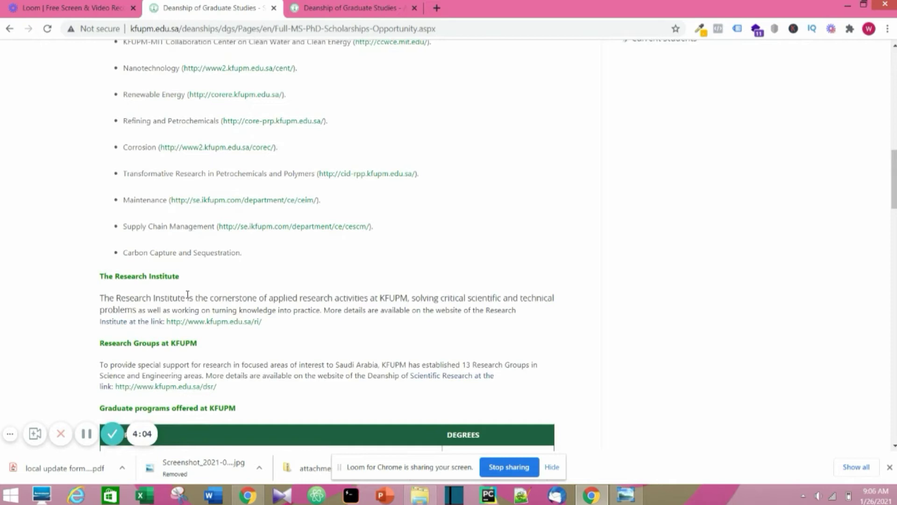
pyautogui.scroll(-2, 189, 294)
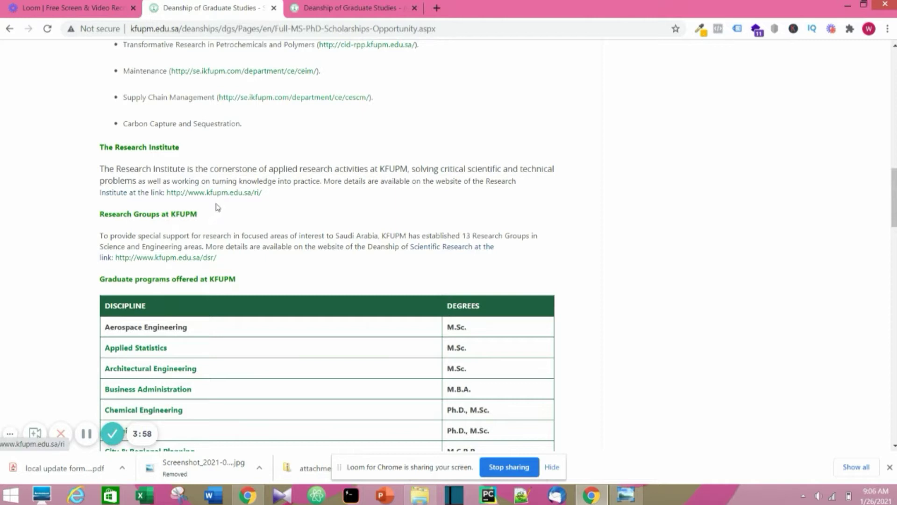
pyautogui.scroll(-1, 198, 215)
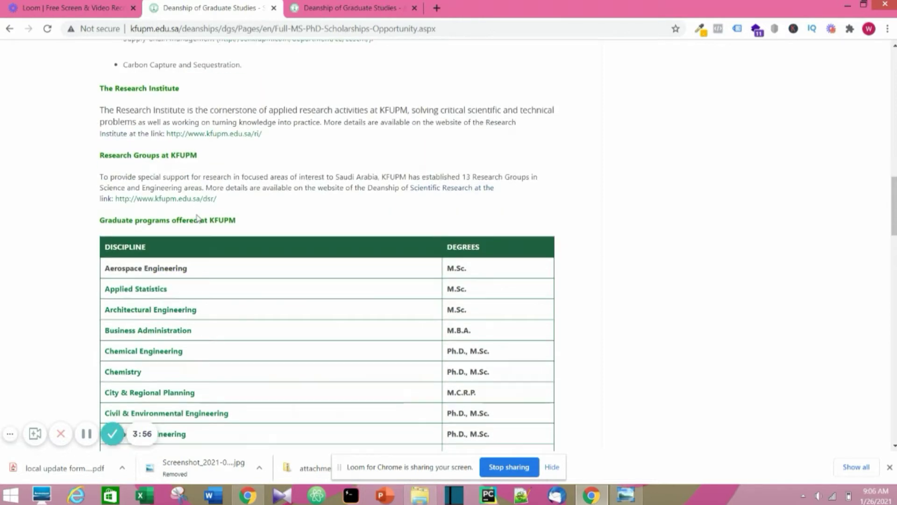
pyautogui.scroll(-2, 190, 245)
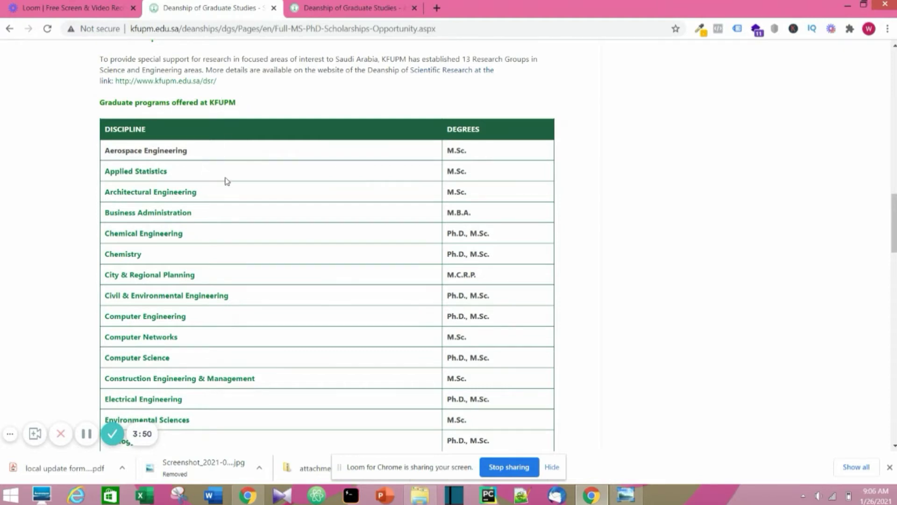
pyautogui.scroll(-1, 218, 257)
pyautogui.scroll(-1, 218, 239)
pyautogui.scroll(2, 204, 204)
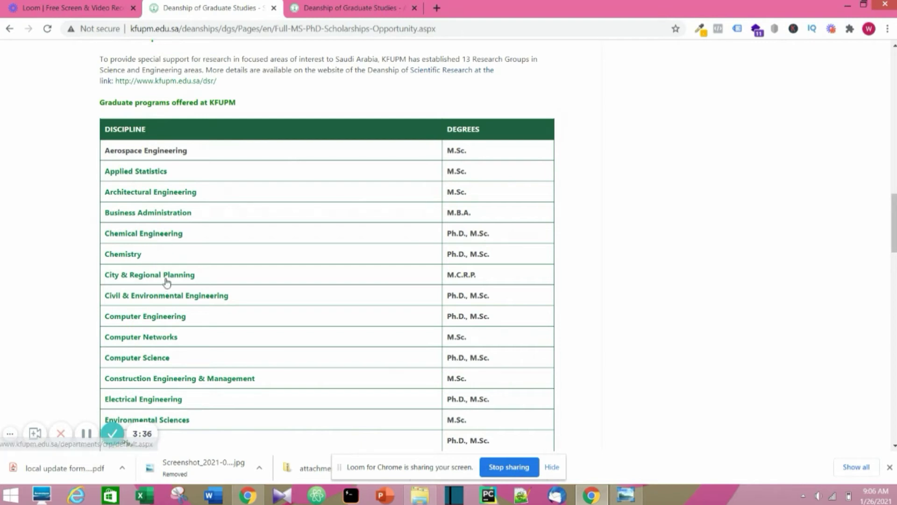
pyautogui.scroll(-1, 155, 291)
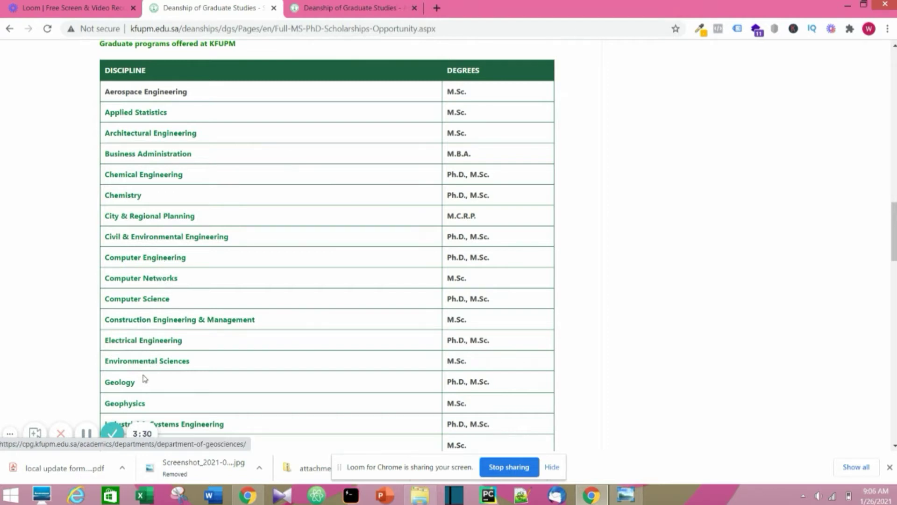
pyautogui.scroll(-1, 142, 394)
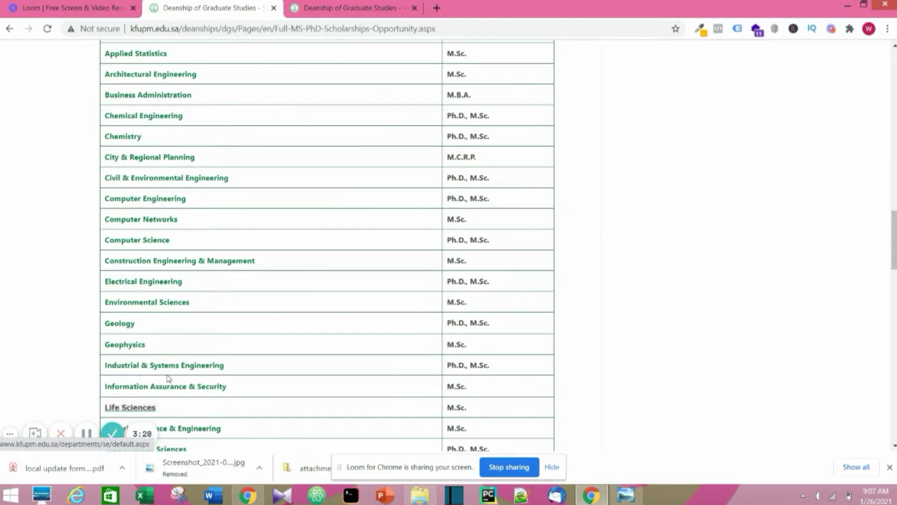
pyautogui.scroll(-2, 182, 392)
pyautogui.scroll(-1, 154, 341)
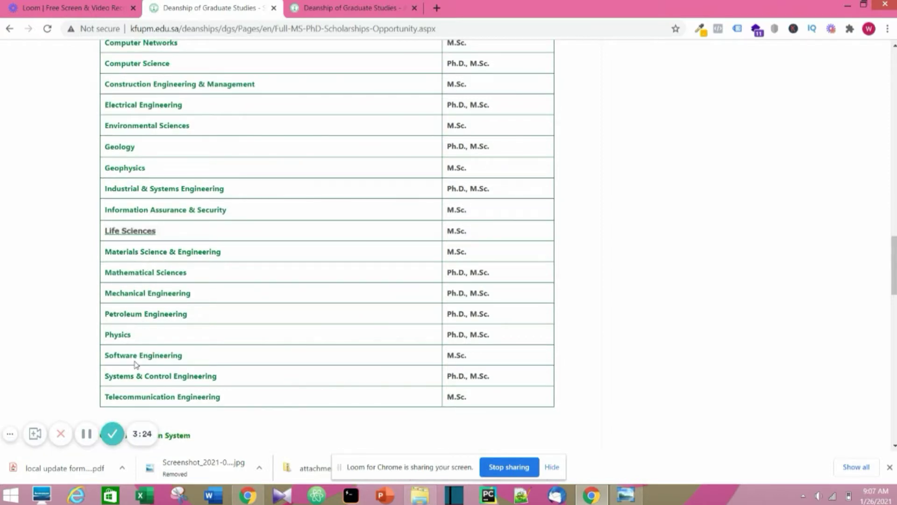
pyautogui.scroll(-1, 201, 377)
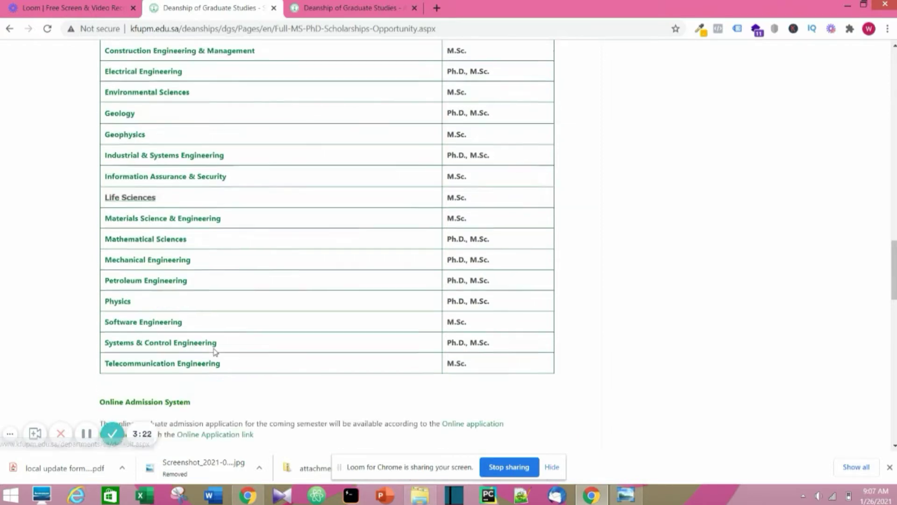
pyautogui.scroll(-1, 215, 352)
pyautogui.scroll(-2, 215, 353)
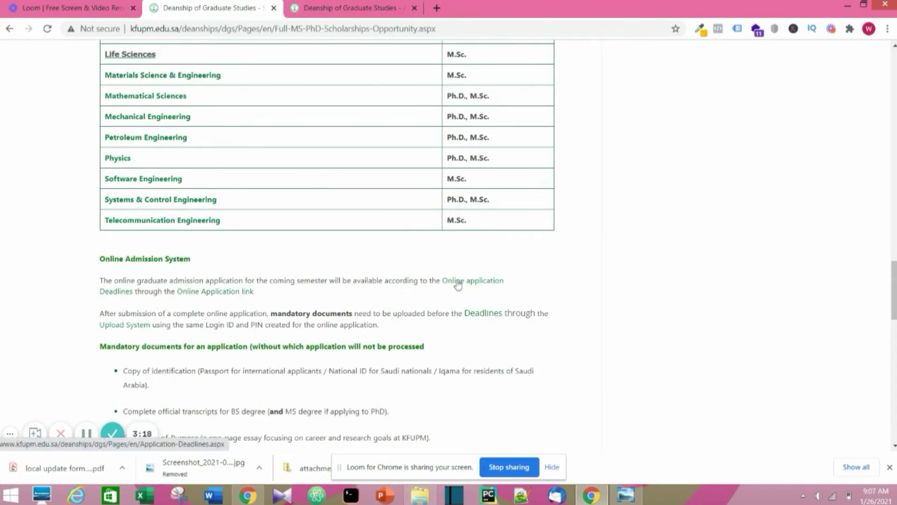
pyautogui.scroll(-2, 182, 323)
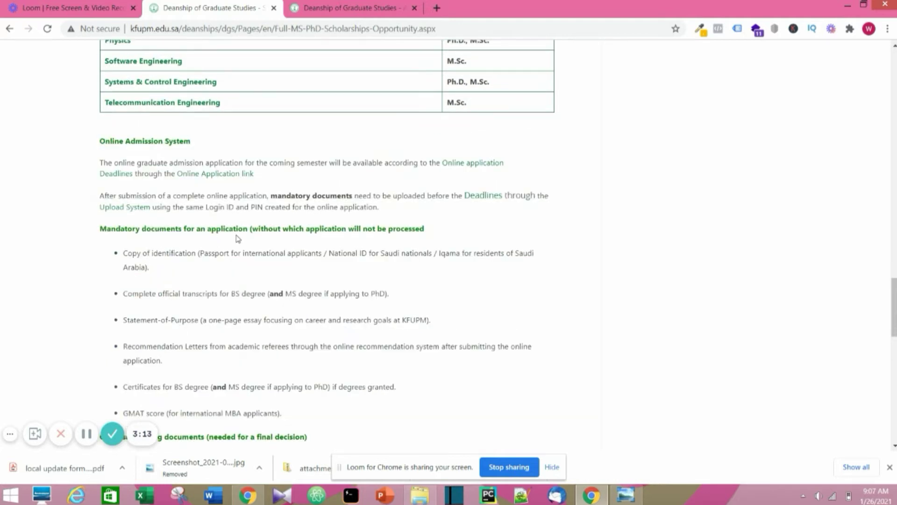
pyautogui.scroll(-1, 236, 239)
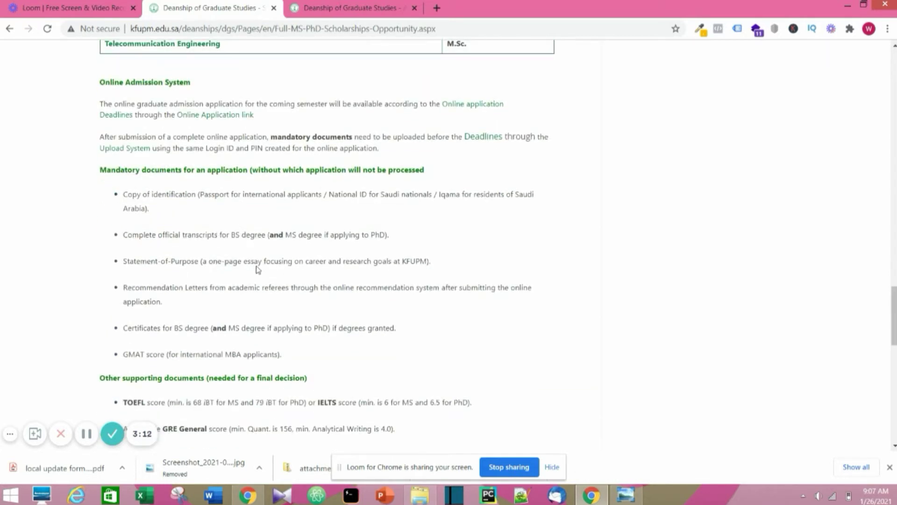
pyautogui.scroll(-1, 256, 269)
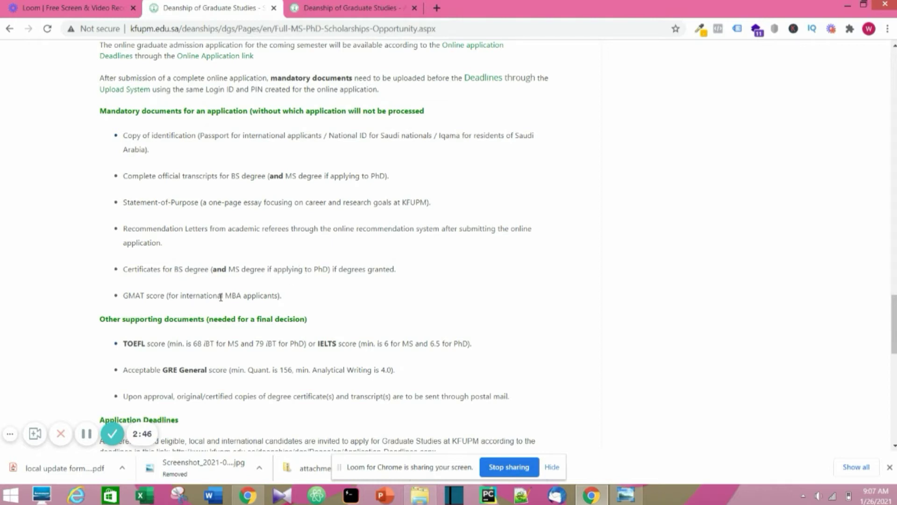
pyautogui.scroll(-1, 236, 315)
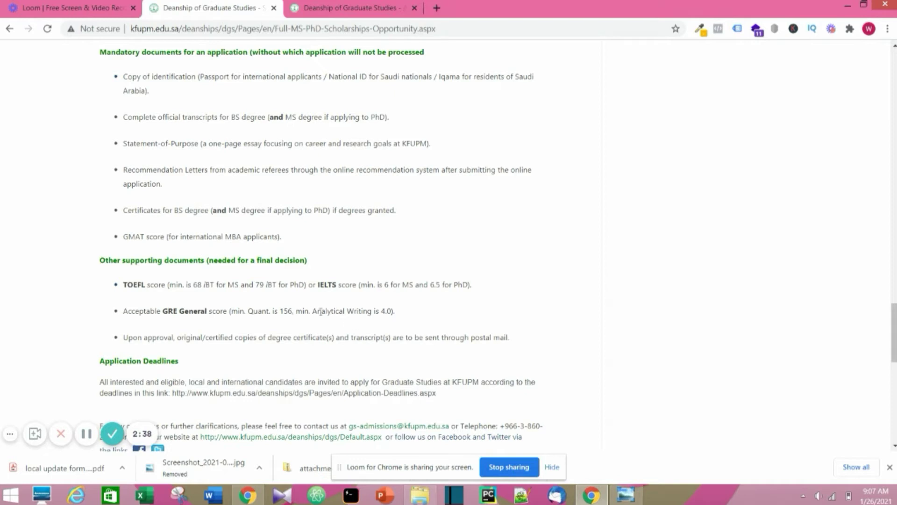
pyautogui.scroll(-2, 311, 327)
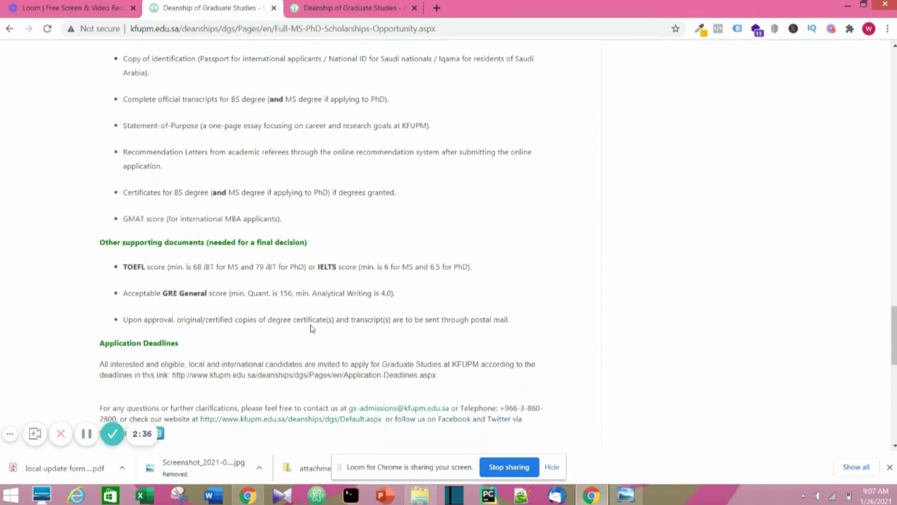
pyautogui.scroll(2, 287, 304)
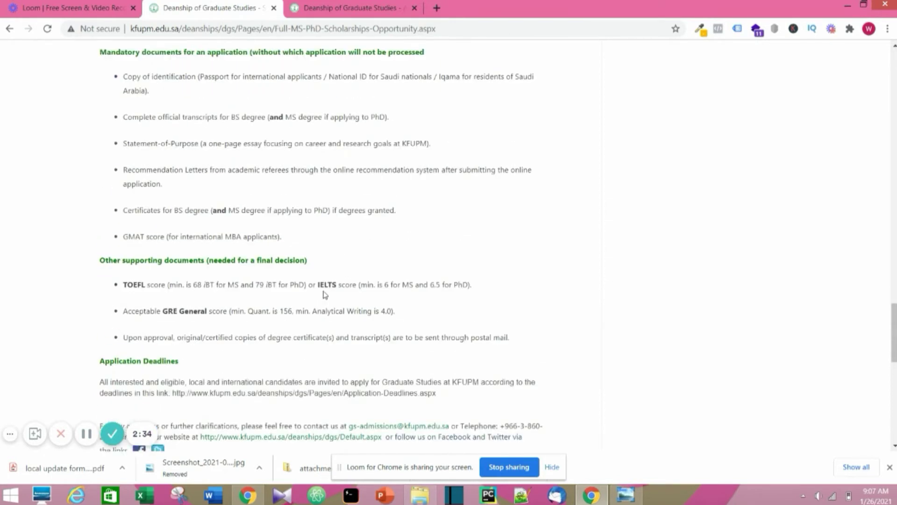
pyautogui.scroll(4, 324, 294)
pyautogui.scroll(5, 353, 274)
pyautogui.scroll(6, 724, 170)
pyautogui.scroll(3, 699, 172)
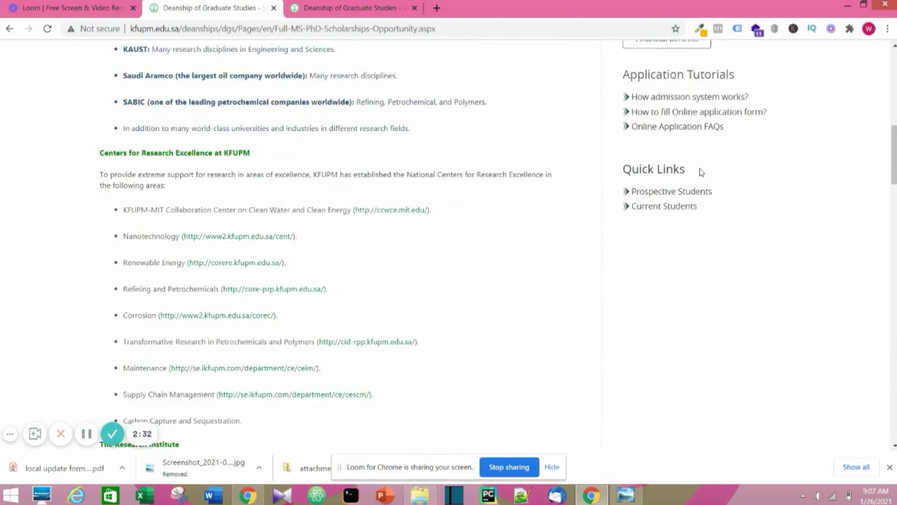
pyautogui.scroll(3, 695, 178)
pyautogui.scroll(2, 691, 166)
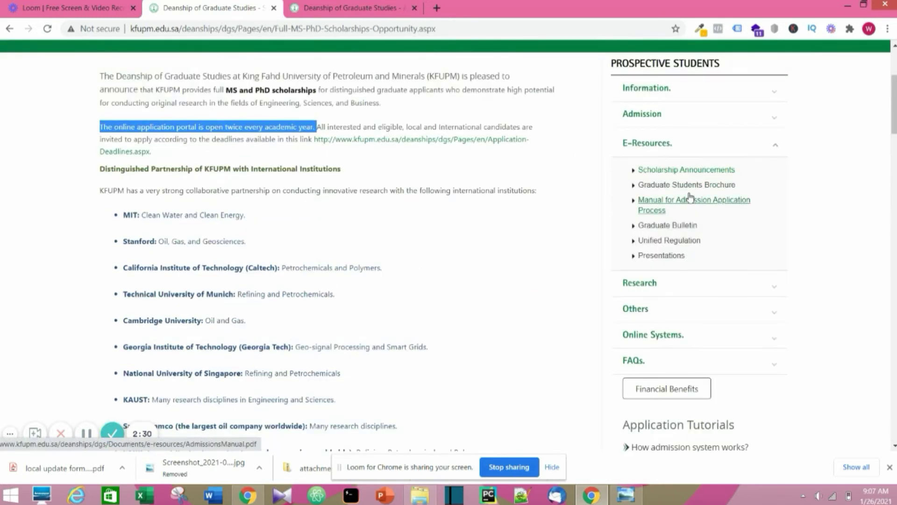
pyautogui.scroll(3, 690, 193)
pyautogui.scroll(-3, 693, 200)
pyautogui.scroll(-2, 698, 220)
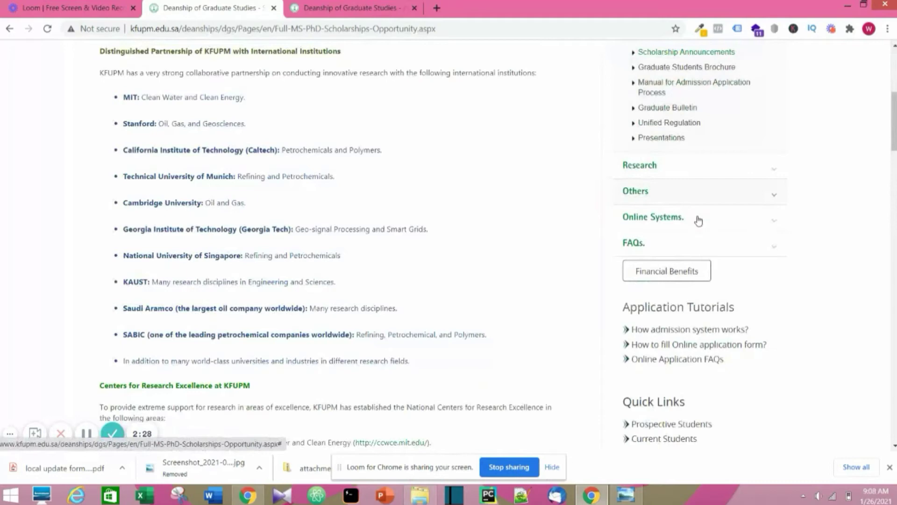
pyautogui.scroll(-1, 698, 220)
pyautogui.scroll(-1, 698, 220)
pyautogui.scroll(2, 698, 220)
pyautogui.scroll(1, 698, 220)
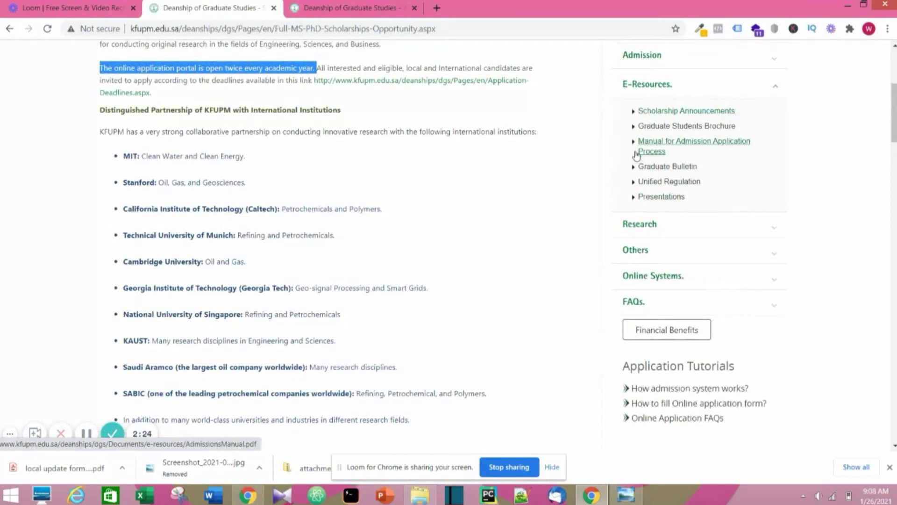
pyautogui.click(332, 13)
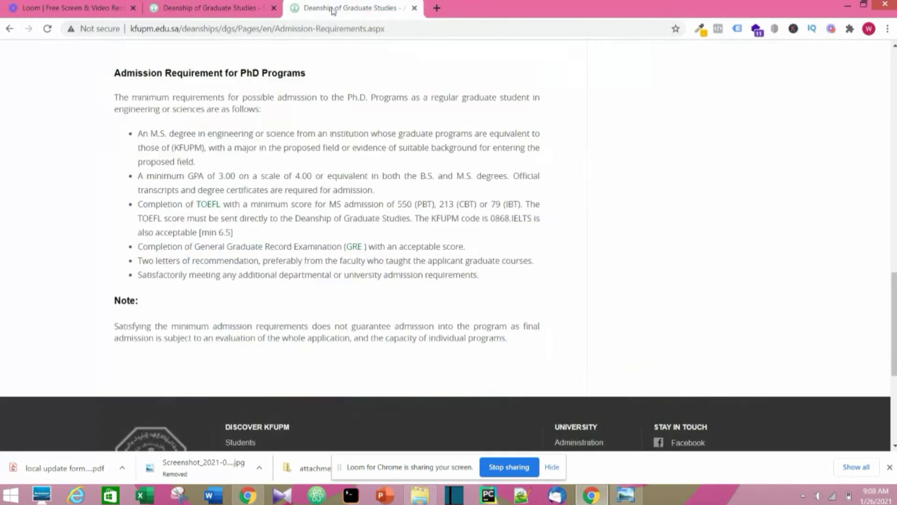
pyautogui.scroll(3, 207, 163)
pyautogui.scroll(1, 210, 158)
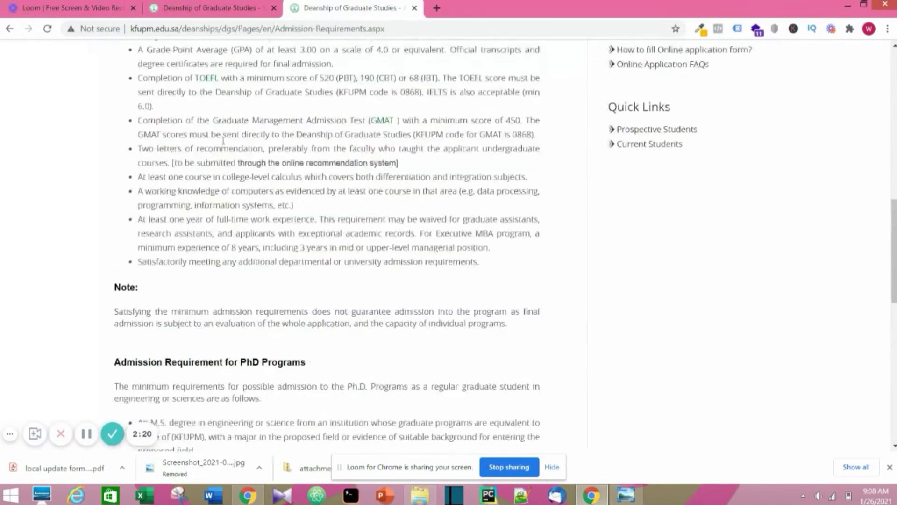
pyautogui.scroll(2, 217, 151)
pyautogui.scroll(1, 224, 143)
pyautogui.scroll(4, 196, 130)
pyautogui.scroll(-2, 148, 106)
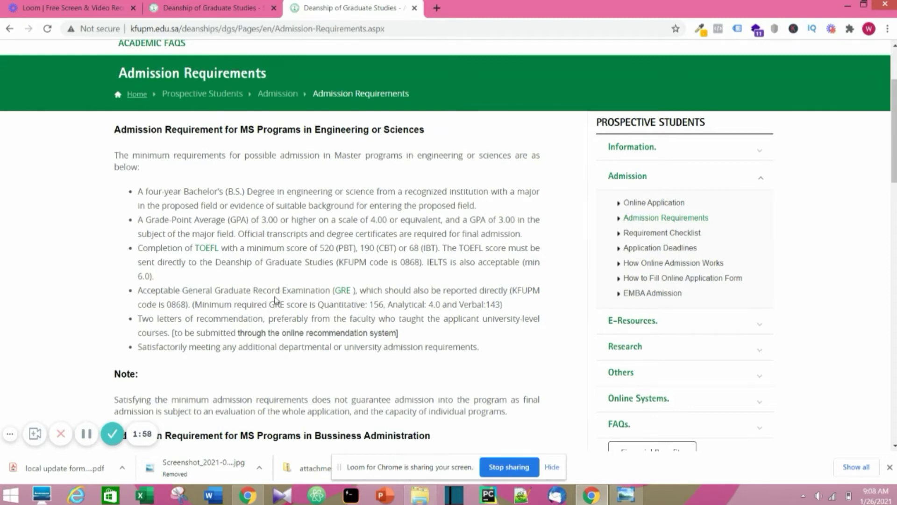
pyautogui.scroll(-2, 230, 319)
pyautogui.scroll(-2, 243, 286)
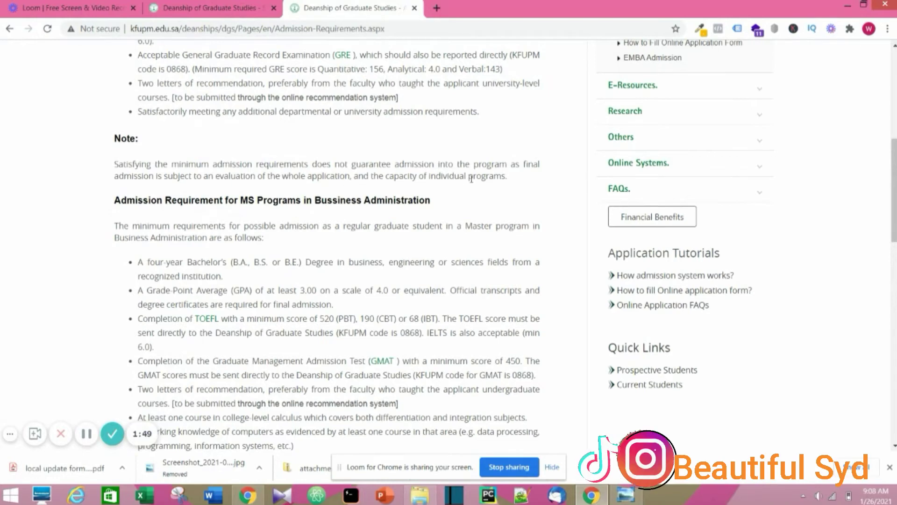
pyautogui.scroll(-1, 213, 239)
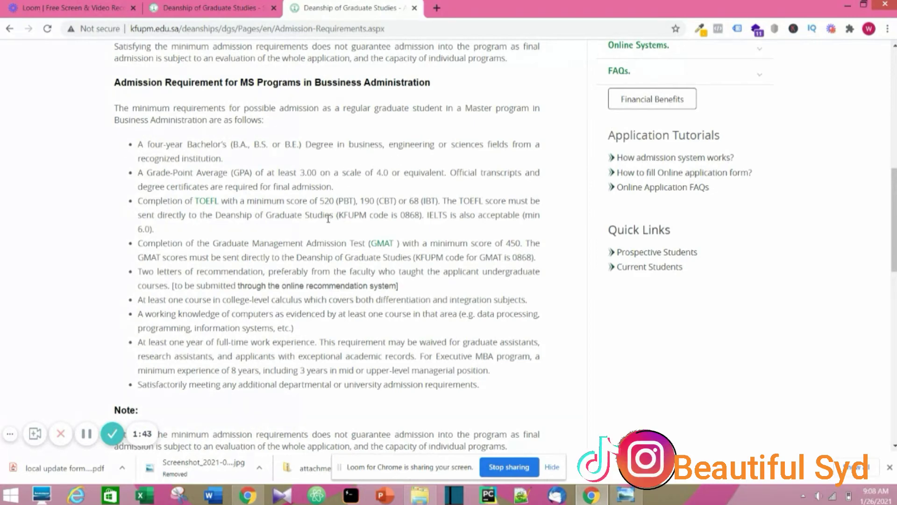
pyautogui.scroll(-3, 320, 226)
pyautogui.scroll(-1, 320, 231)
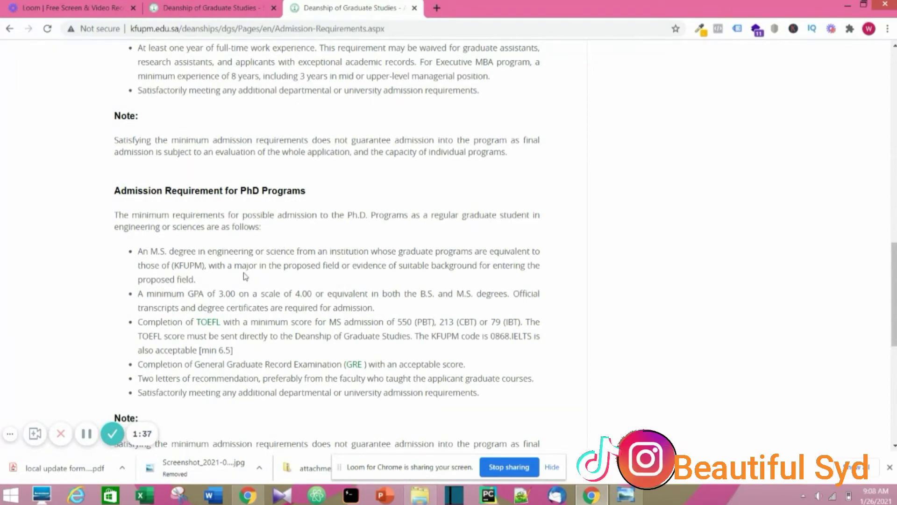
pyautogui.scroll(-1, 244, 275)
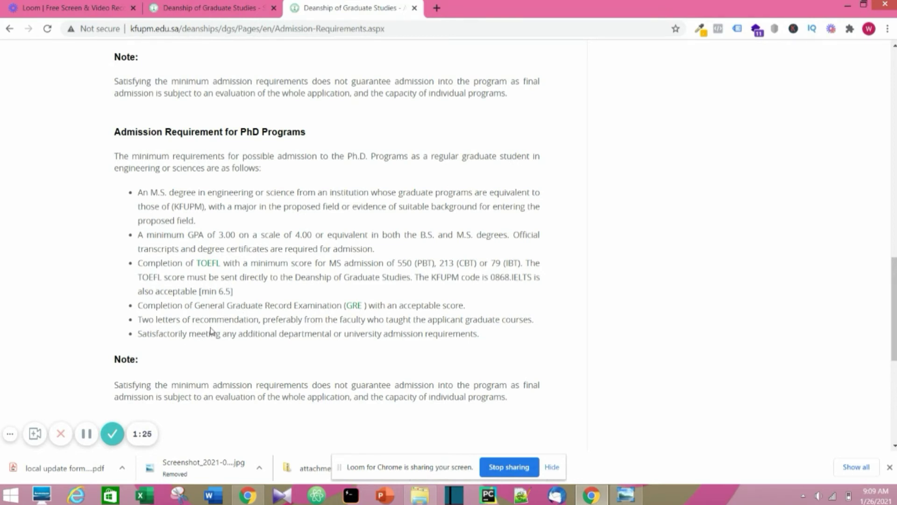
pyautogui.scroll(-2, 210, 332)
pyautogui.scroll(2, 210, 331)
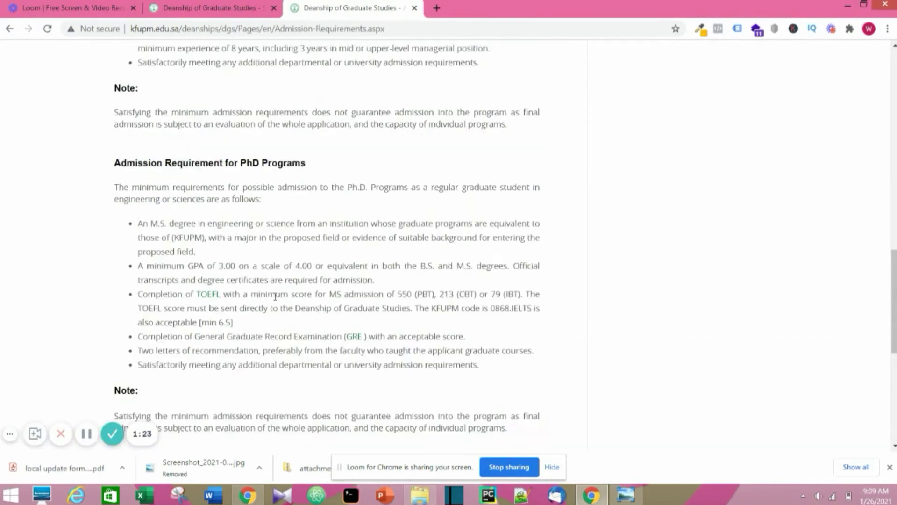
pyautogui.scroll(6, 348, 257)
pyautogui.scroll(3, 348, 257)
pyautogui.scroll(-1, 349, 257)
pyautogui.scroll(1, 349, 257)
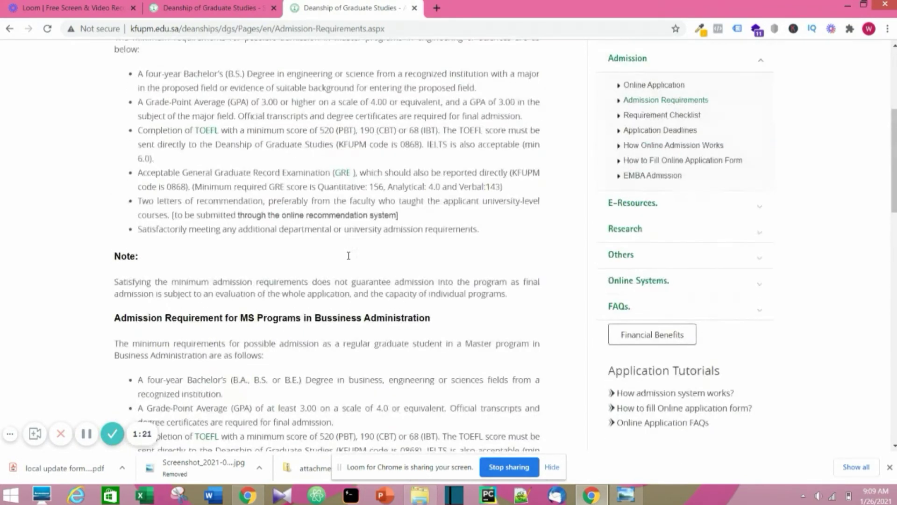
pyautogui.scroll(2, 349, 257)
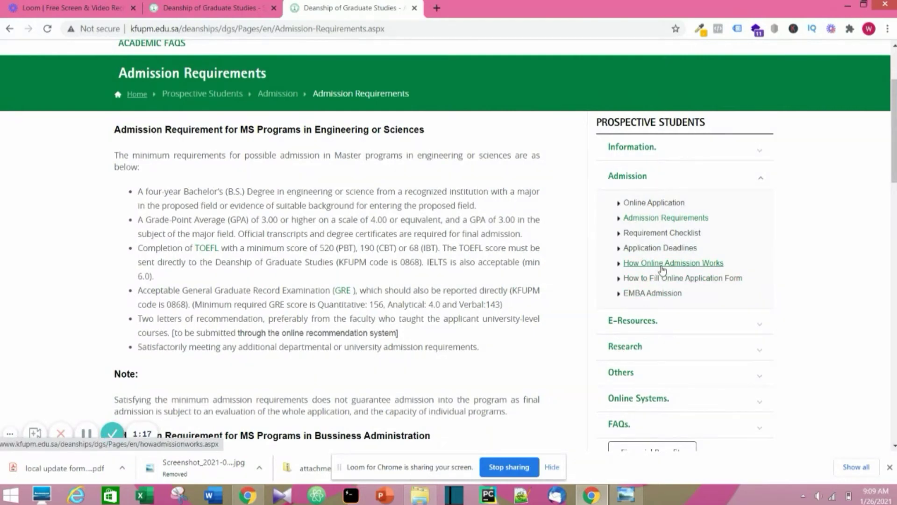
# Go to the Online Application page from the Admission sidebar.
pyautogui.click(649, 203)
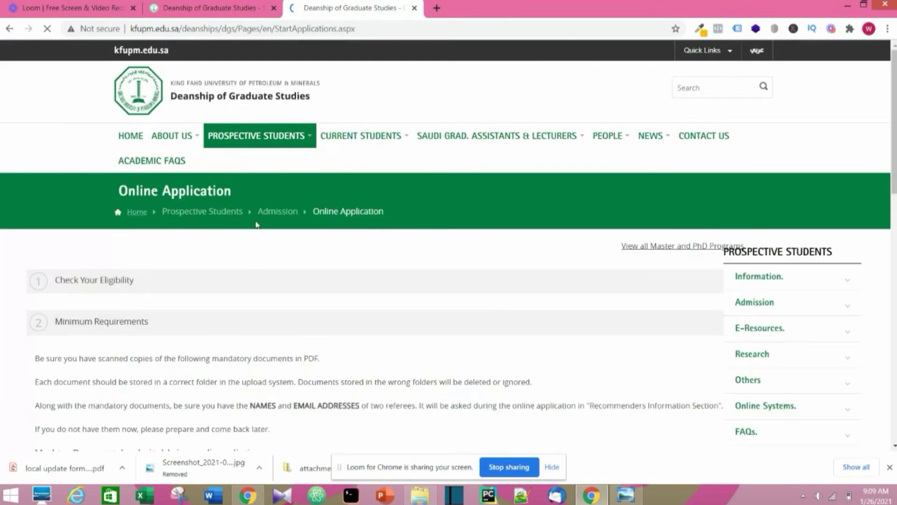
pyautogui.scroll(-2, 256, 224)
pyautogui.scroll(-1, 256, 225)
pyautogui.scroll(-1, 257, 225)
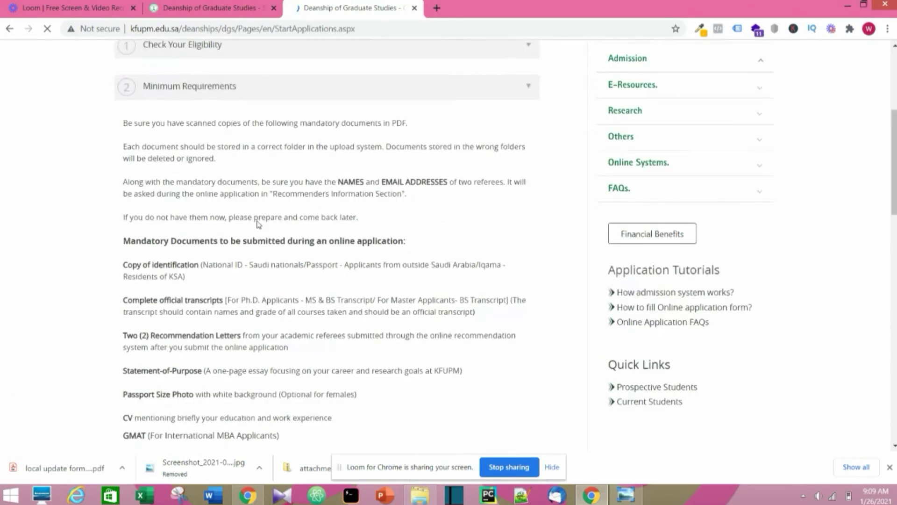
pyautogui.scroll(3, 257, 224)
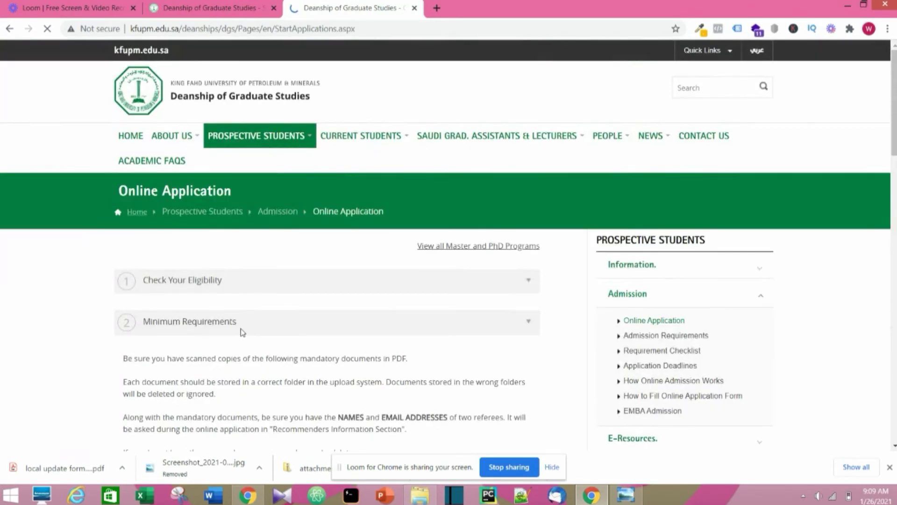
pyautogui.scroll(-2, 243, 331)
pyautogui.scroll(-3, 231, 311)
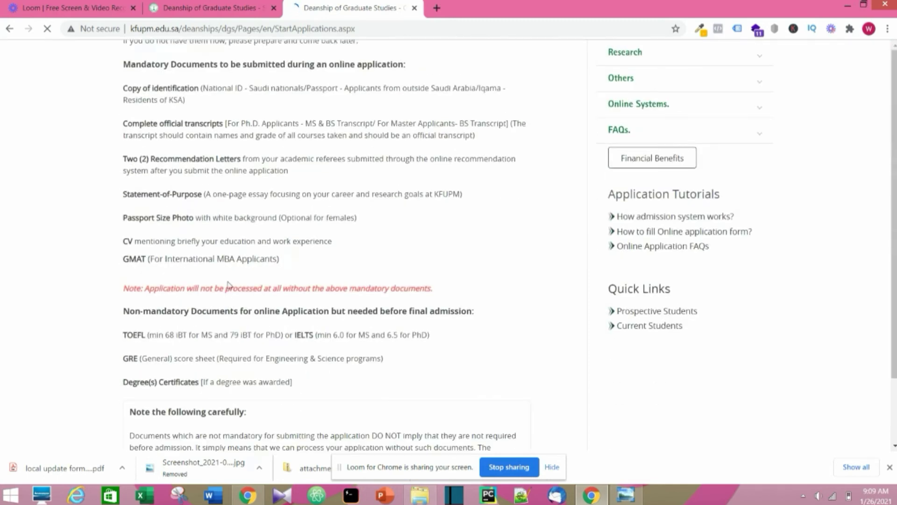
pyautogui.scroll(1, 225, 281)
pyautogui.scroll(2, 219, 256)
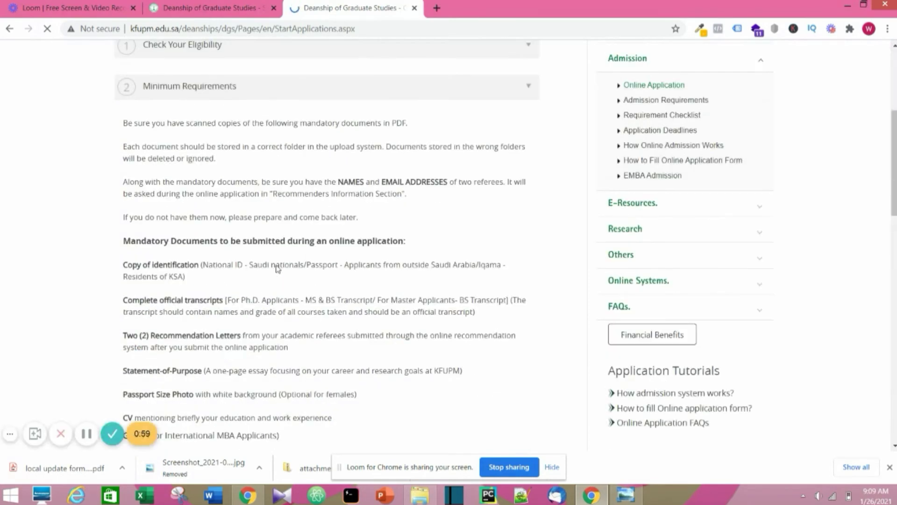
pyautogui.scroll(-1, 261, 293)
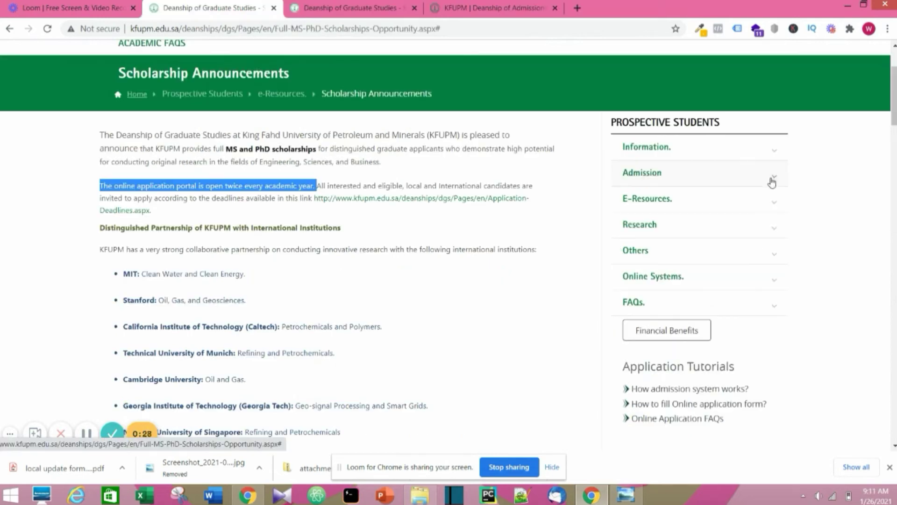
# Expand the Admission list in the sidebar and go to Application Deadlines.
pyautogui.click(771, 180)
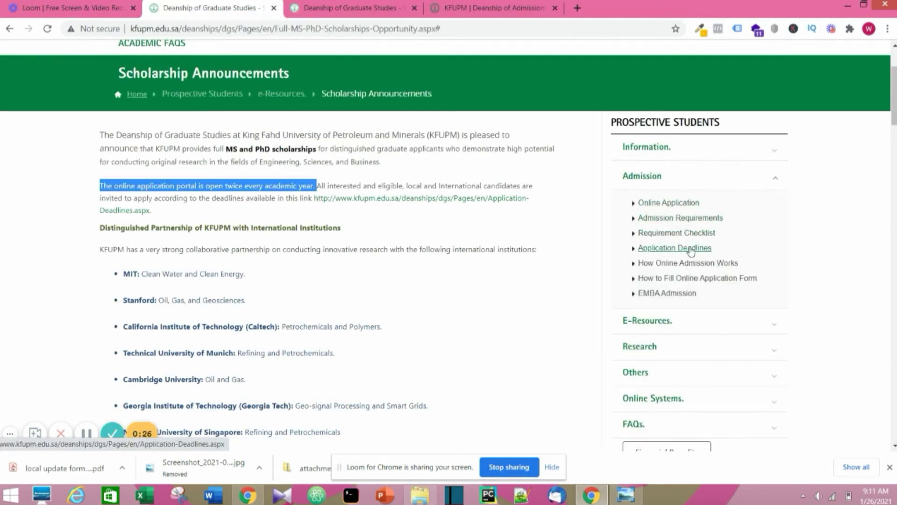
pyautogui.click(681, 250)
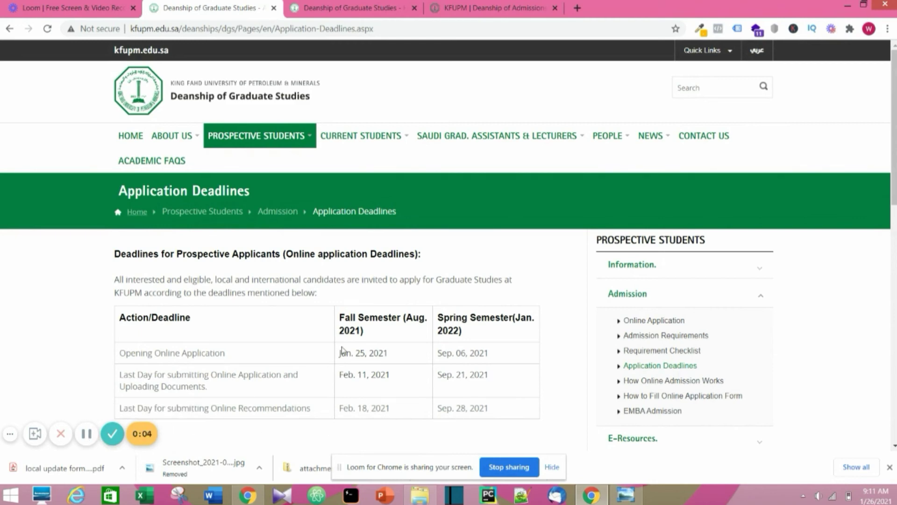
pyautogui.scroll(-3, 308, 318)
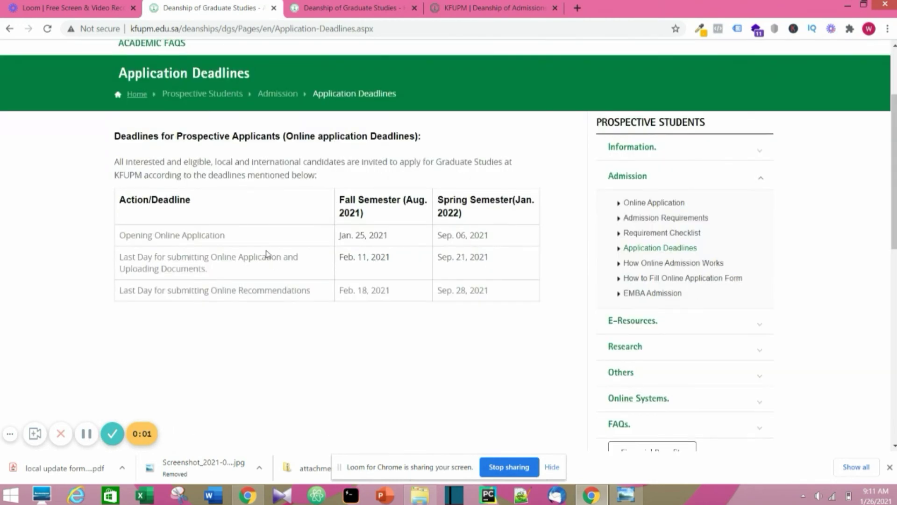